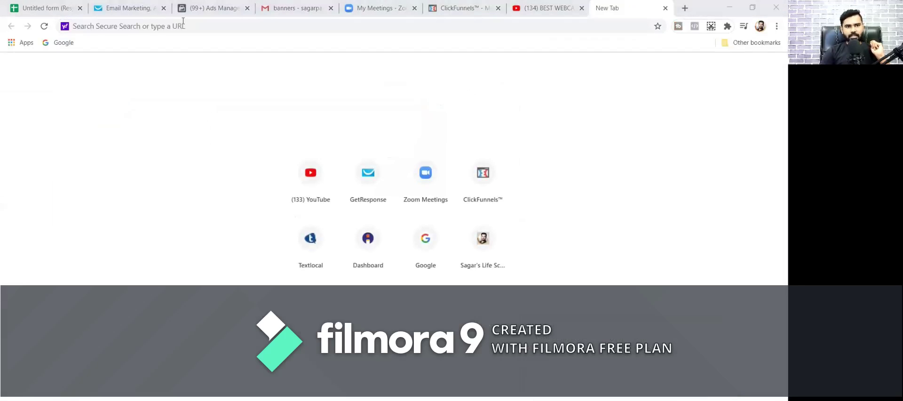
- Search the web for 'getresponse' from Chrome's address bar suggestions
{"action": "left_click", "coordinate": [114, 27]}
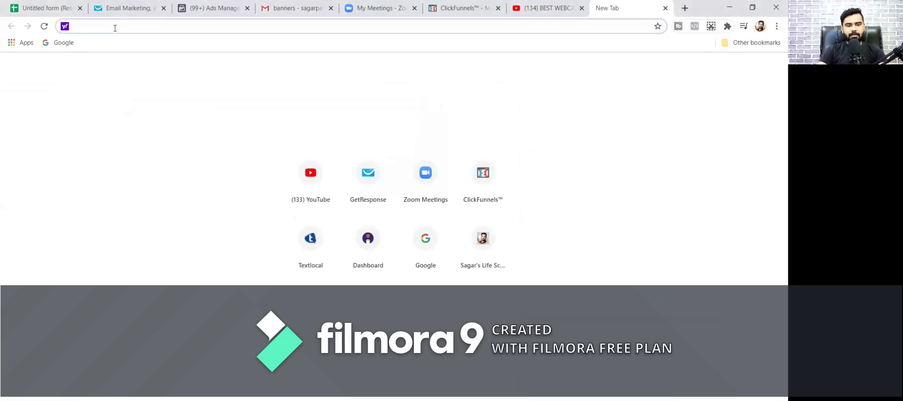
{"action": "type", "text": "get"}
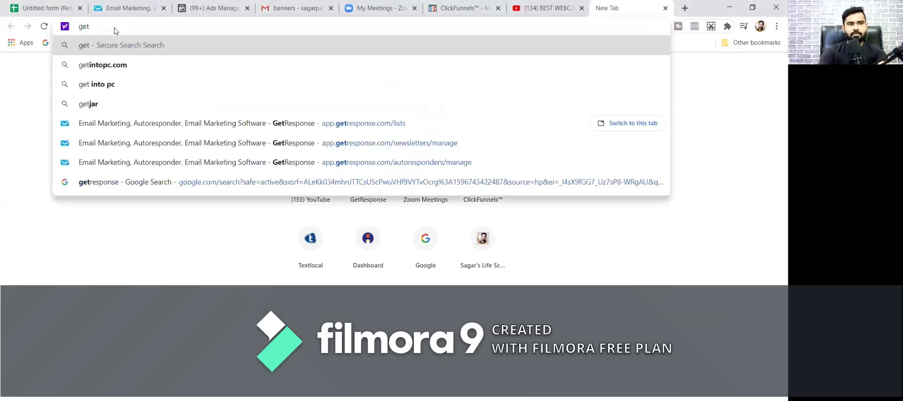
{"action": "type", "text": "re"}
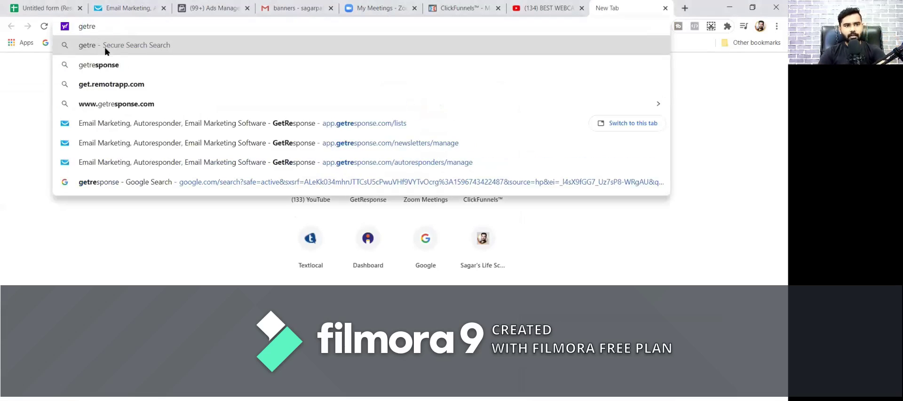
{"action": "key", "text": "Down"}
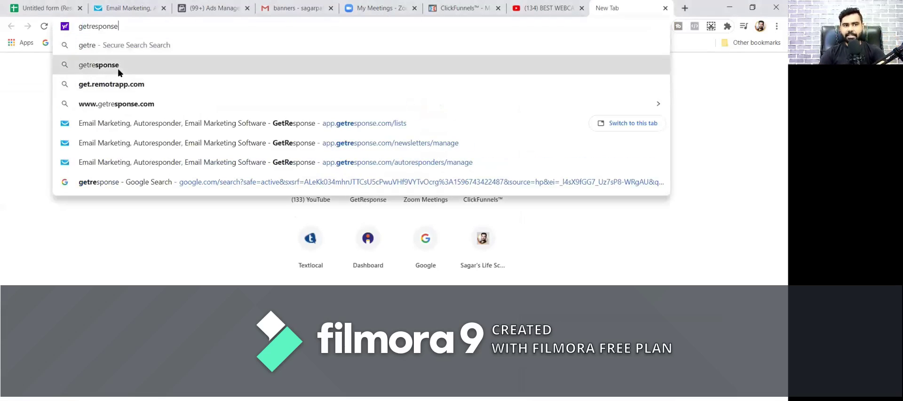
{"action": "key", "text": "Return"}
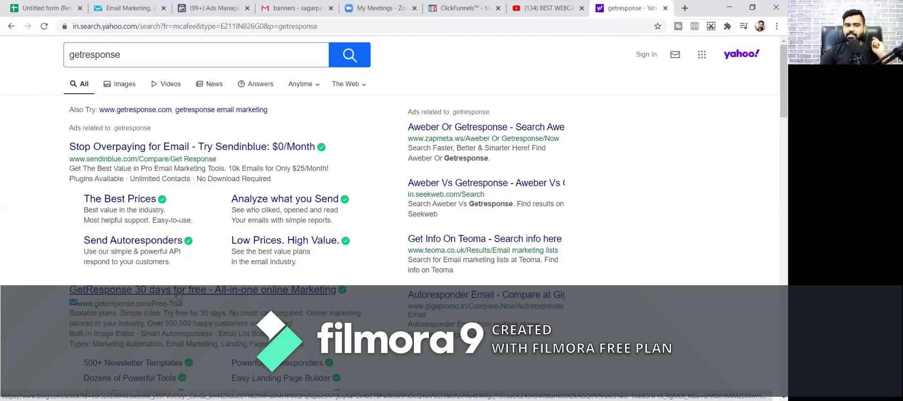
- Open the 'GetResponse 30 days for free' result, close the search tab and start the free trial
{"action": "left_click", "coordinate": [179, 291]}
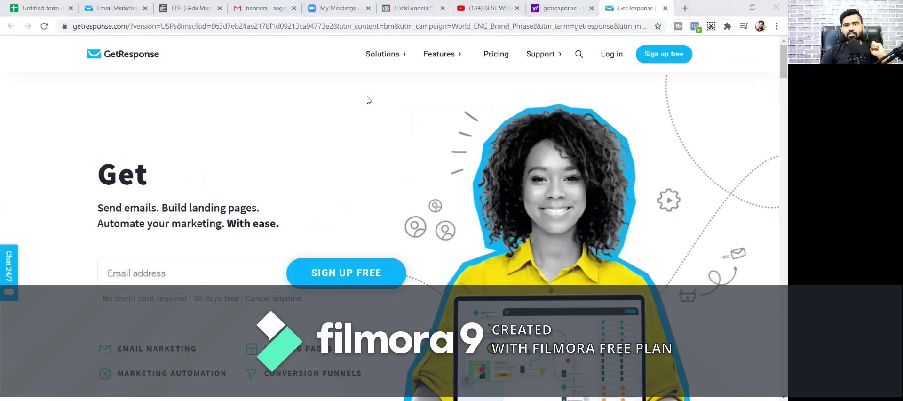
{"action": "left_click", "coordinate": [591, 8]}
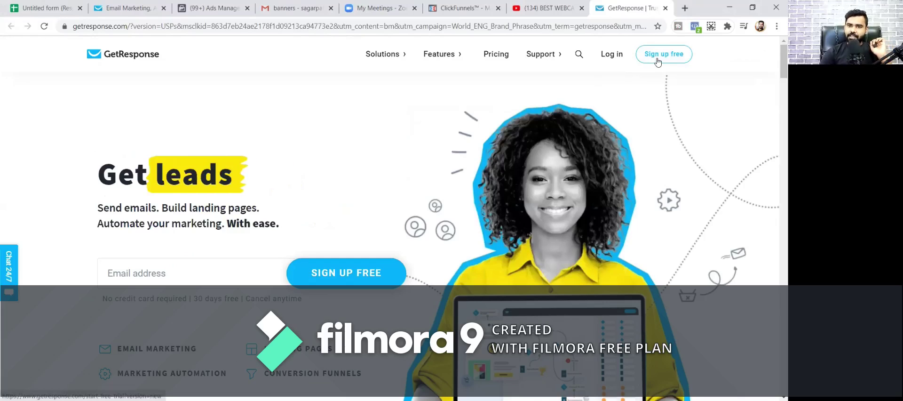
{"action": "left_click", "coordinate": [673, 53]}
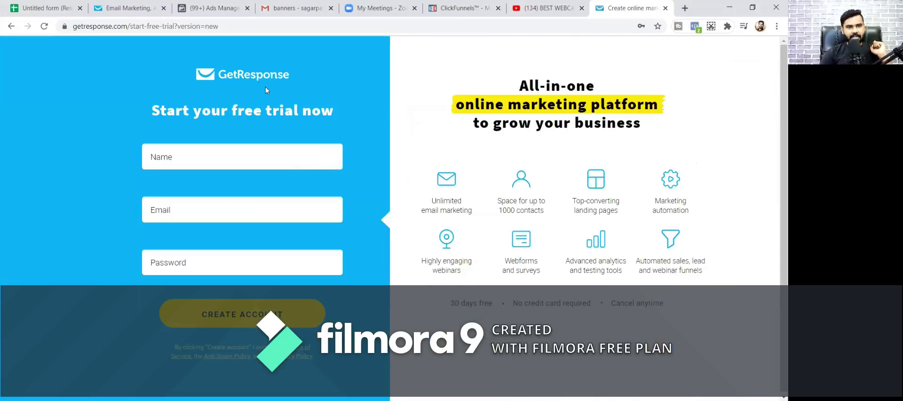
- Enter the account holder's full name and Gmail address in the signup form
{"action": "left_click", "coordinate": [252, 156]}
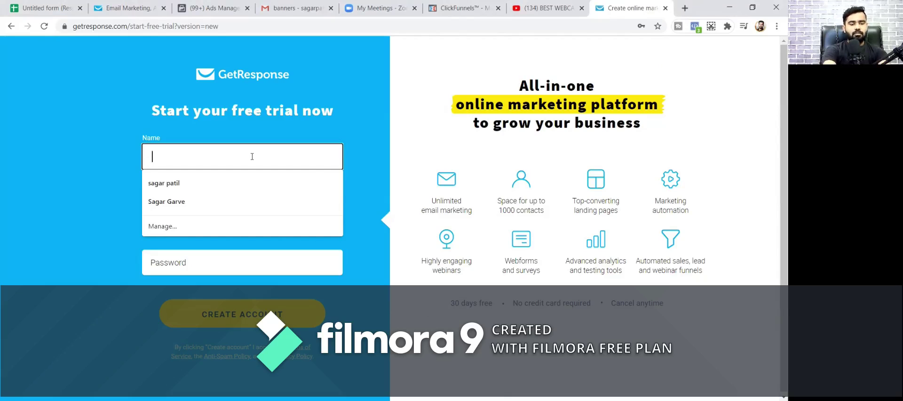
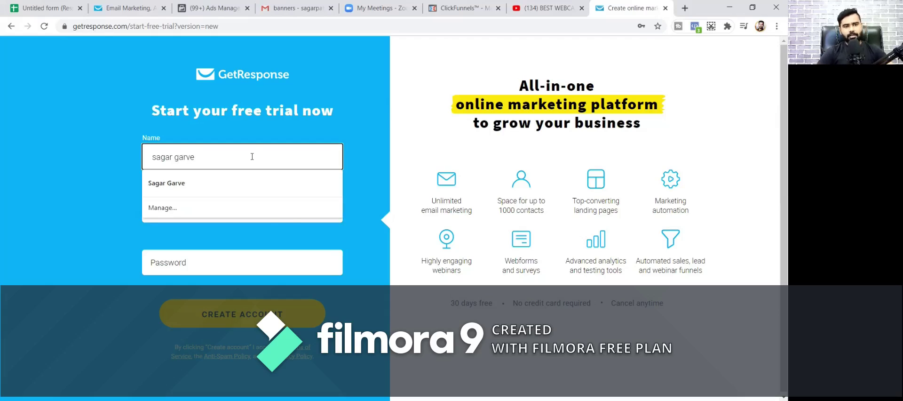
{"action": "left_click", "coordinate": [52, 191]}
{"action": "left_click", "coordinate": [199, 218]}
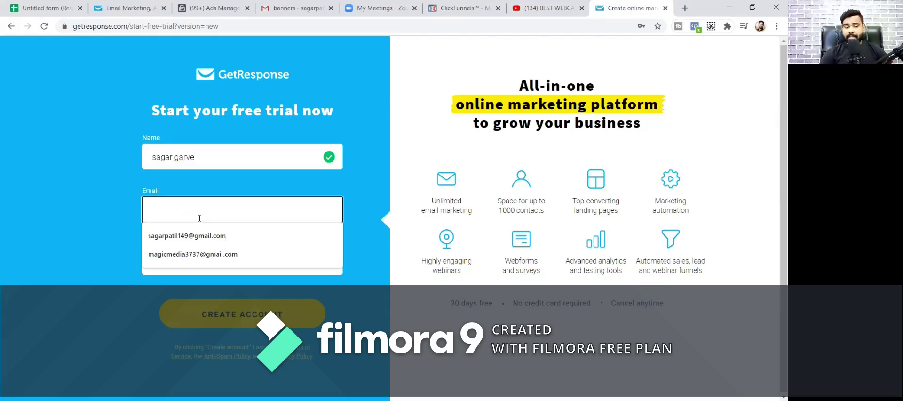
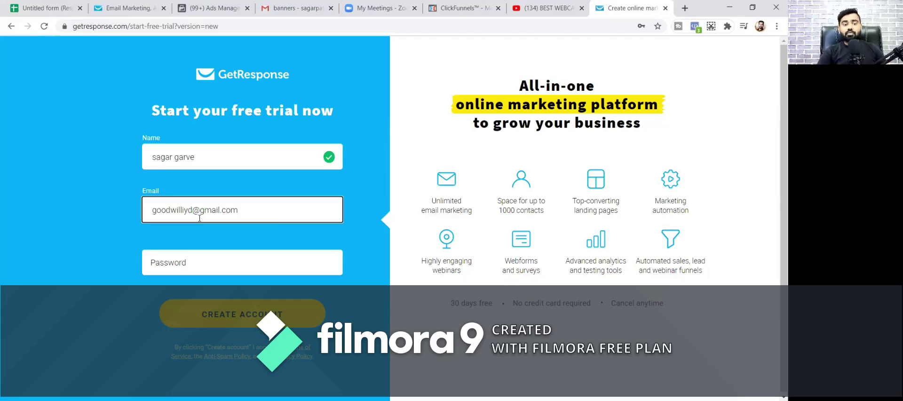
{"action": "left_click", "coordinate": [186, 266]}
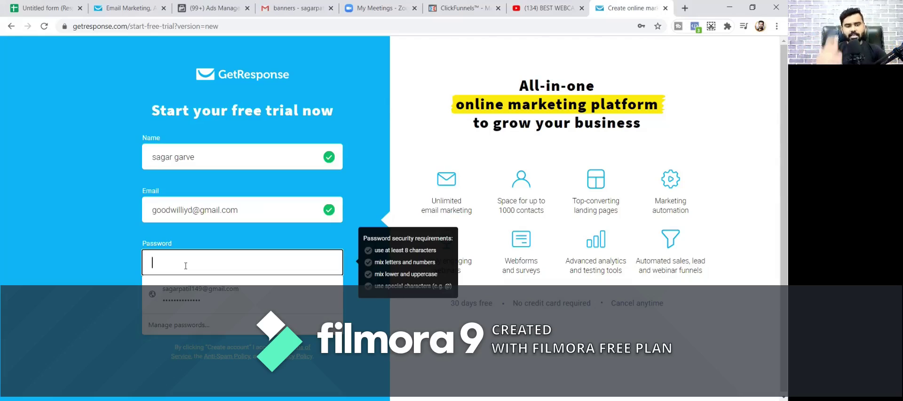
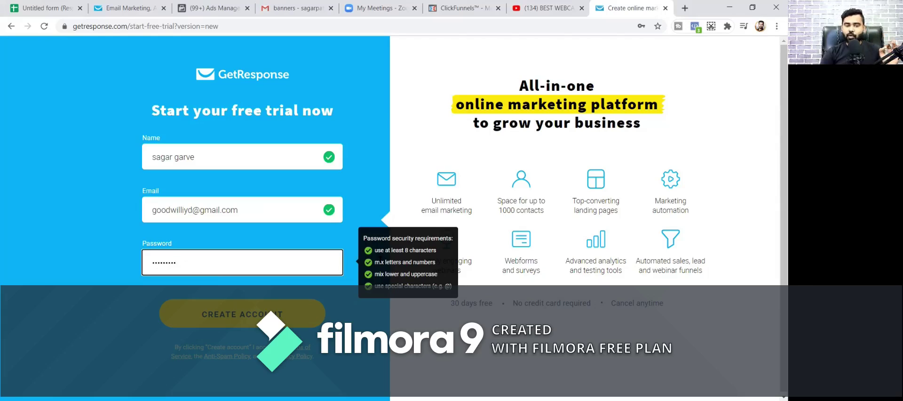
- Create the account, then go to the Gmail inbox from the 'Almost there' page
{"action": "left_click", "coordinate": [289, 323]}
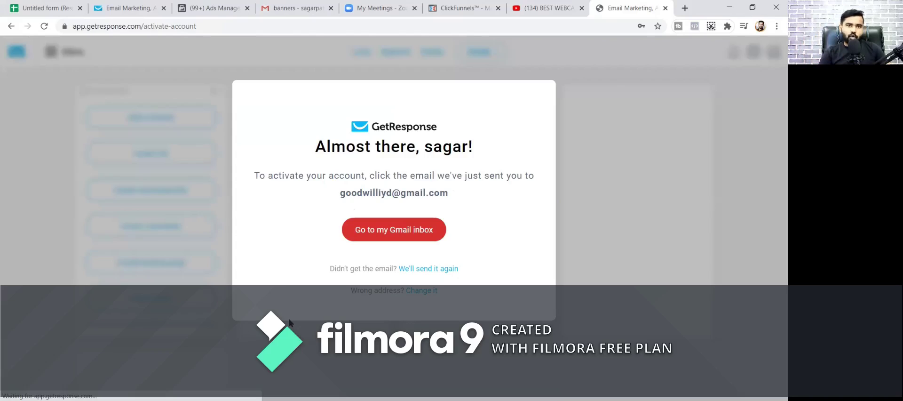
{"action": "left_click", "coordinate": [409, 234]}
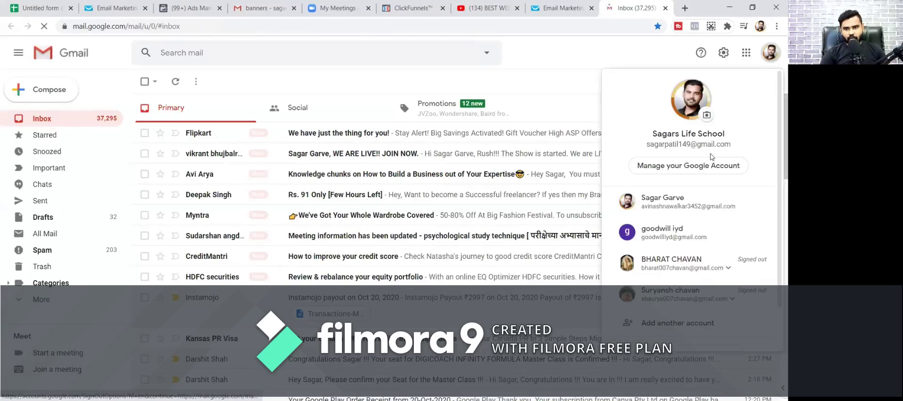
- Switch to the other Google account's inbox, close the old tab and open the activation email
{"action": "scroll", "coordinate": [705, 169], "scroll_direction": "down", "scroll_amount": 3}
{"action": "left_click", "coordinate": [692, 191]}
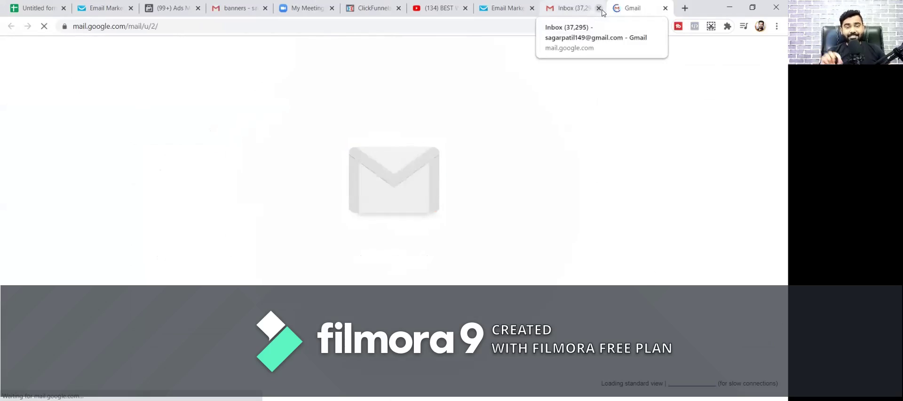
{"action": "left_click", "coordinate": [598, 8]}
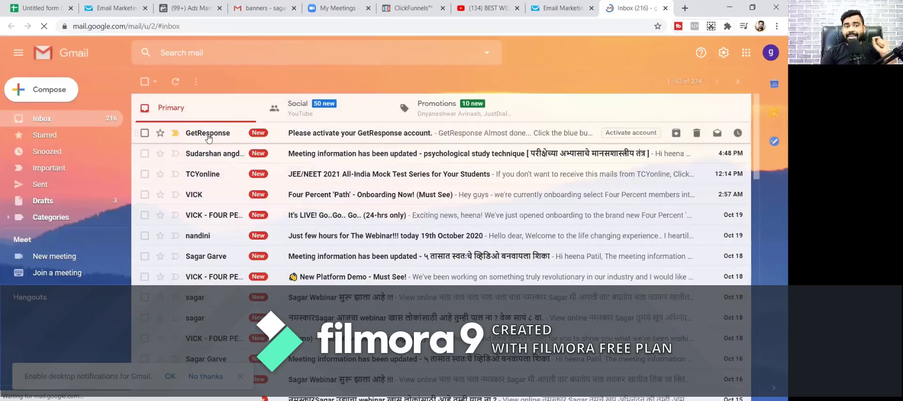
{"action": "left_click", "coordinate": [332, 140]}
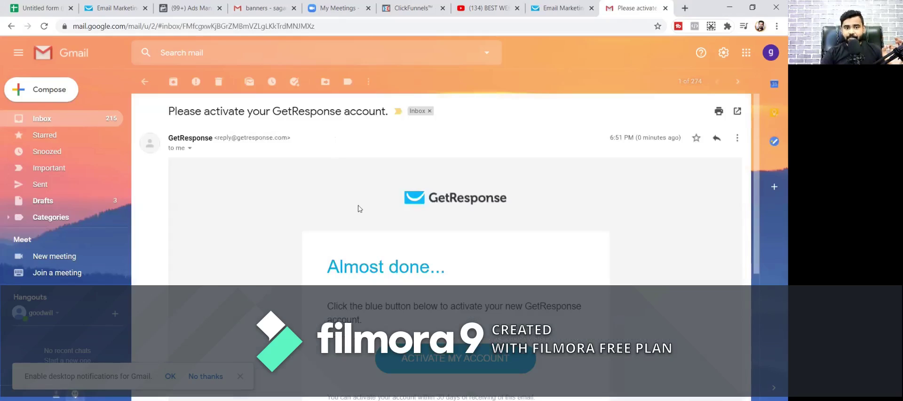
- Click ACTIVATE MY ACCOUNT in the GetResponse email
{"action": "scroll", "coordinate": [431, 310], "scroll_direction": "down", "scroll_amount": 1}
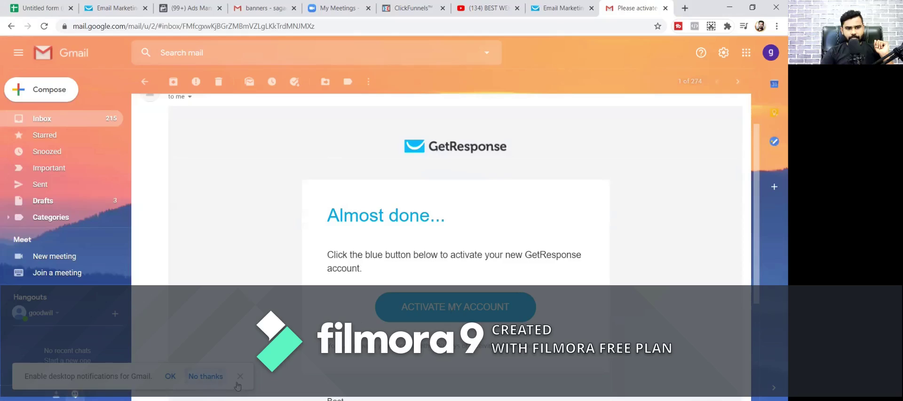
{"action": "left_click", "coordinate": [464, 309]}
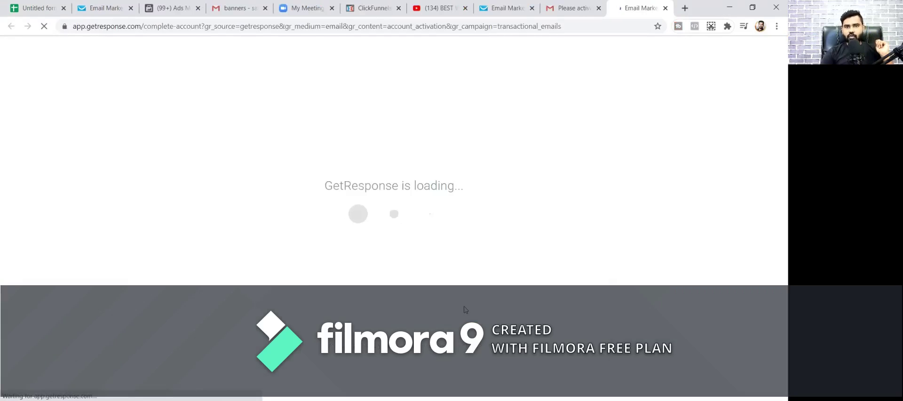
- Close the duplicate tab and autofill address, ZIP, city and state from the saved address
{"action": "left_click", "coordinate": [532, 8]}
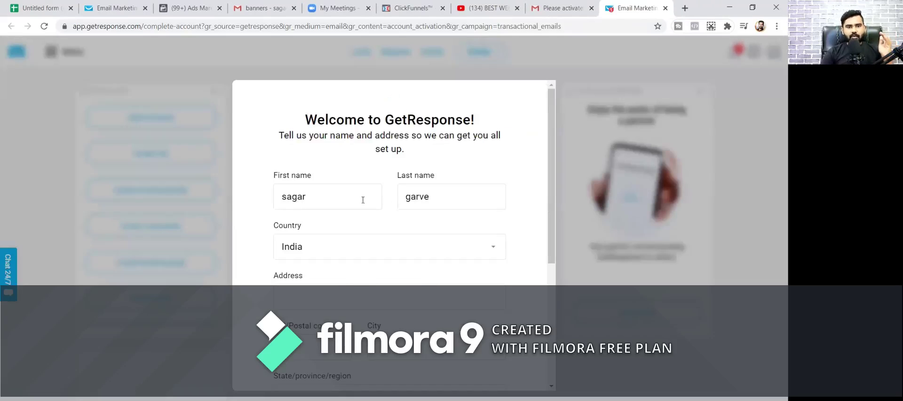
{"action": "left_click_drag", "start_coordinate": [407, 196], "coordinate": [450, 185]}
{"action": "left_click", "coordinate": [445, 198]}
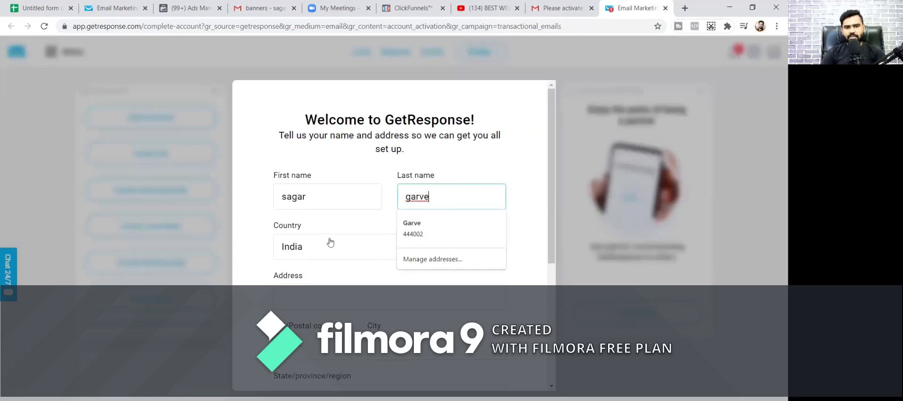
{"action": "scroll", "coordinate": [330, 239], "scroll_direction": "down", "scroll_amount": 1}
{"action": "left_click", "coordinate": [310, 241]}
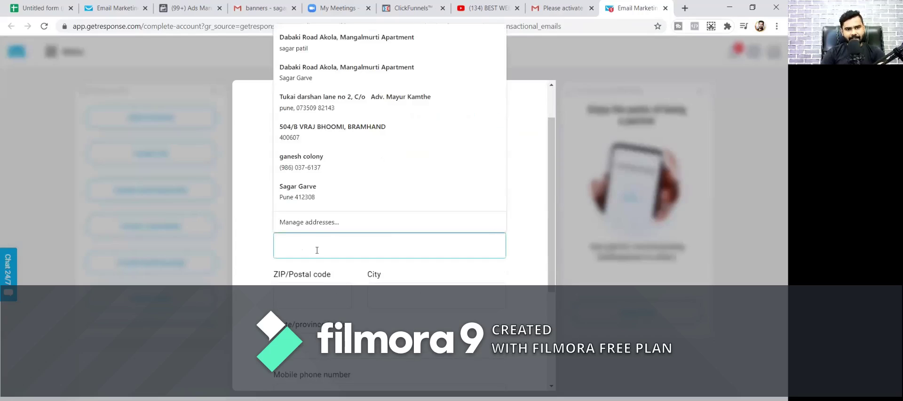
{"action": "left_click", "coordinate": [350, 136]}
- Enter the Indian mobile phone number and submit the welcome form
{"action": "scroll", "coordinate": [423, 276], "scroll_direction": "down", "scroll_amount": 2}
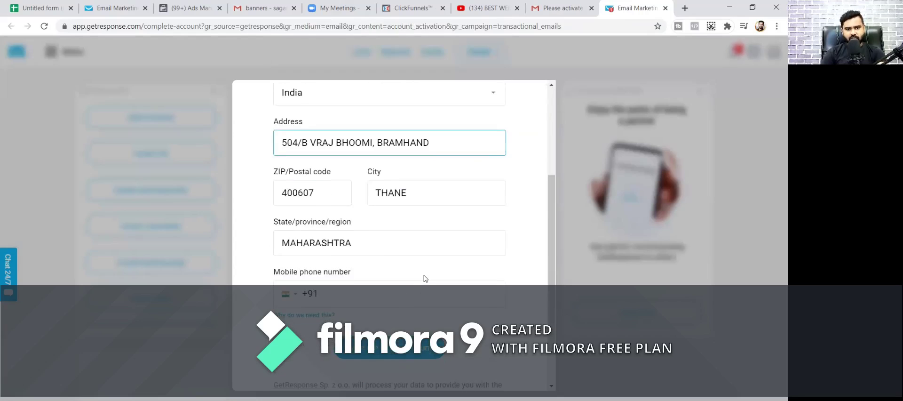
{"action": "left_click", "coordinate": [343, 296]}
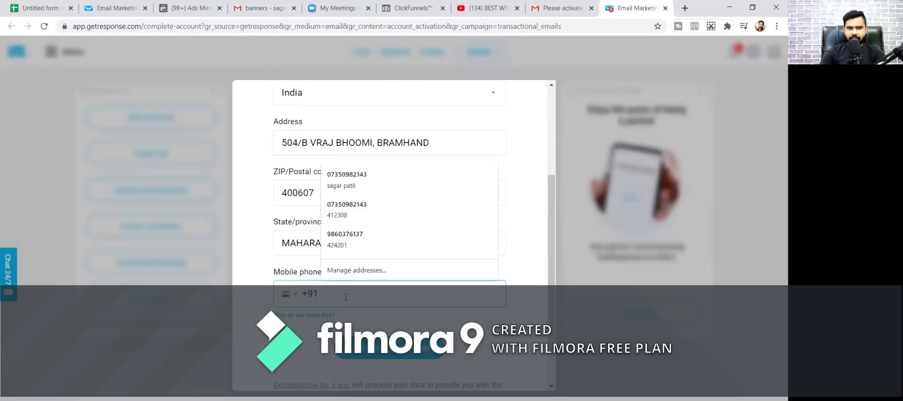
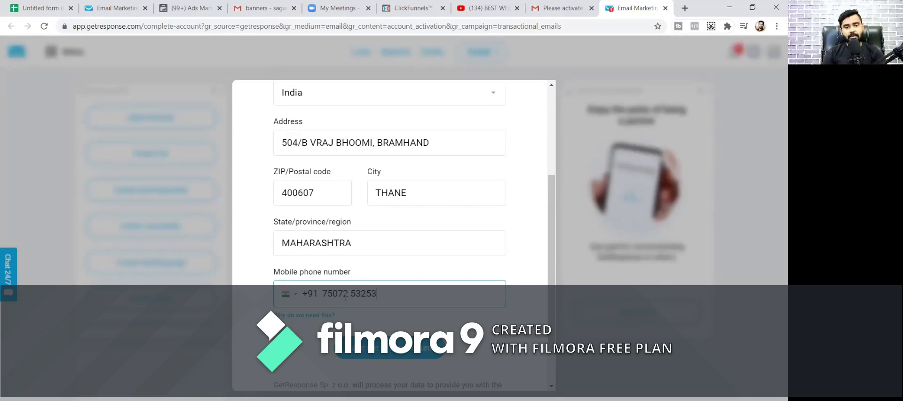
{"action": "scroll", "coordinate": [423, 250], "scroll_direction": "up", "scroll_amount": 4}
{"action": "scroll", "coordinate": [422, 247], "scroll_direction": "down", "scroll_amount": 1}
{"action": "scroll", "coordinate": [422, 246], "scroll_direction": "down", "scroll_amount": 1}
{"action": "scroll", "coordinate": [396, 357], "scroll_direction": "down", "scroll_amount": 1}
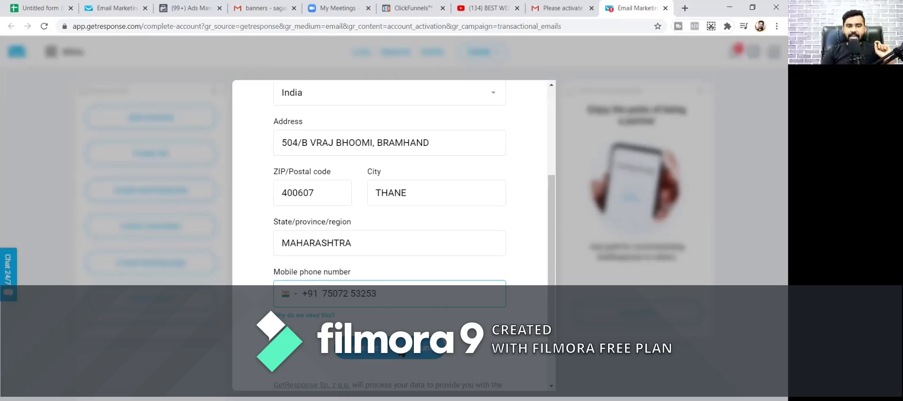
{"action": "left_click", "coordinate": [402, 354]}
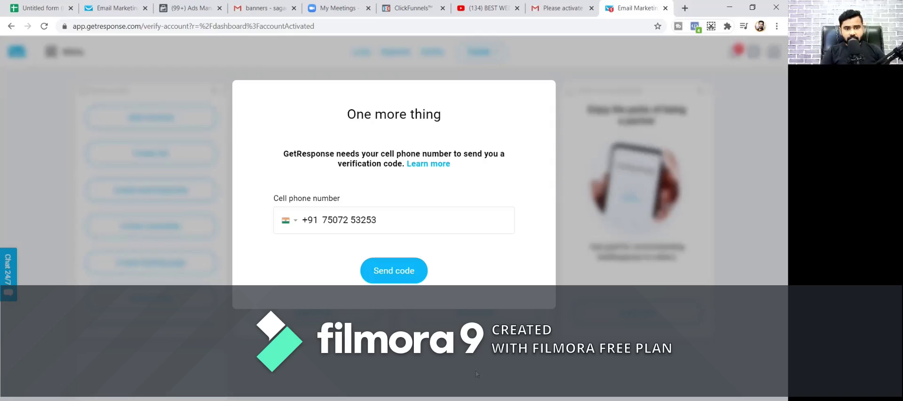
- Request the SMS verification code on the 'One more thing' screen
{"action": "left_click", "coordinate": [403, 272]}
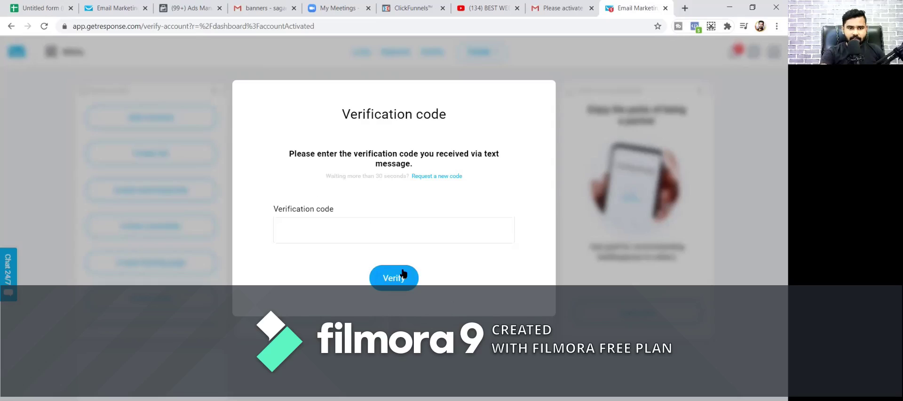
- Enter and verify the texted code, then skip plan selection to reach the dashboard
{"action": "left_click", "coordinate": [317, 237]}
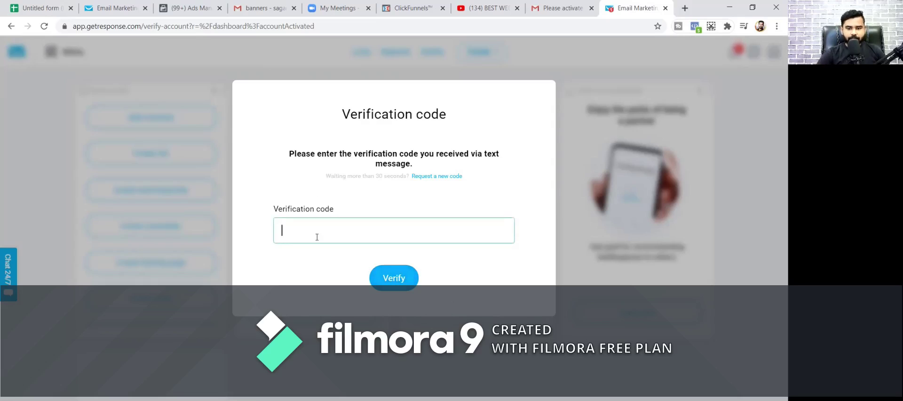
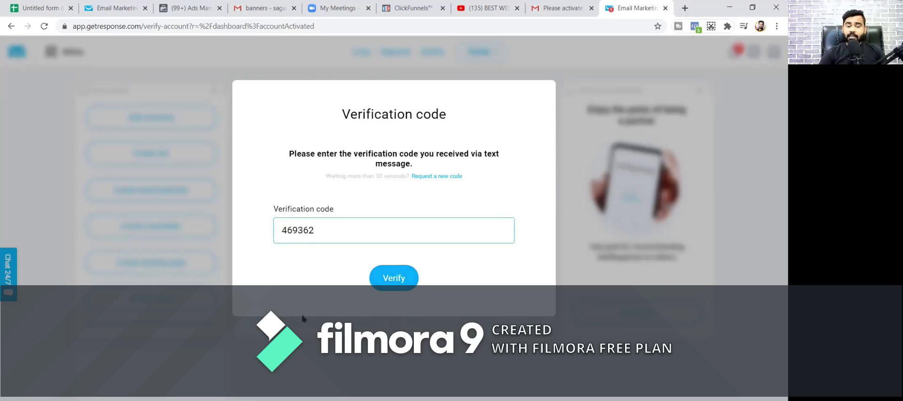
{"action": "left_click", "coordinate": [392, 277]}
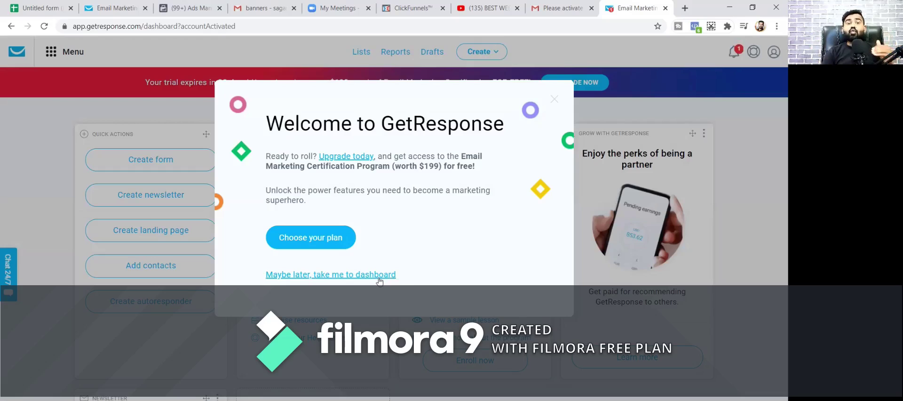
{"action": "left_click", "coordinate": [369, 278]}
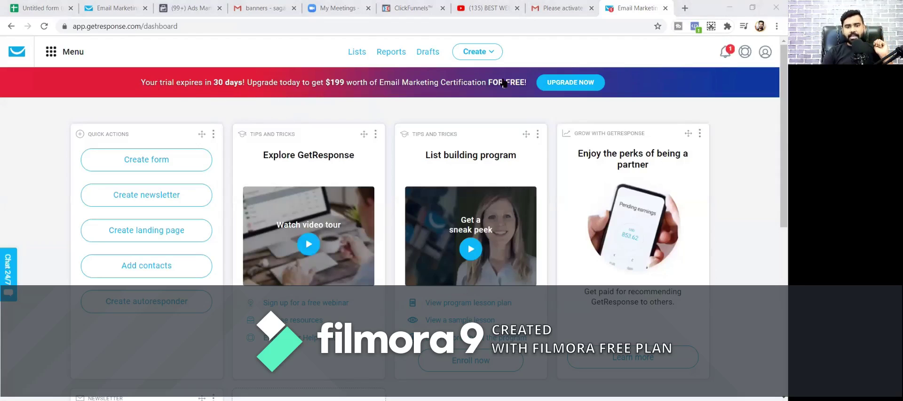
- Scroll through the dashboard's 30-day trial banner and quick actions, then return to the top
{"action": "scroll", "coordinate": [364, 312], "scroll_direction": "down", "scroll_amount": 5}
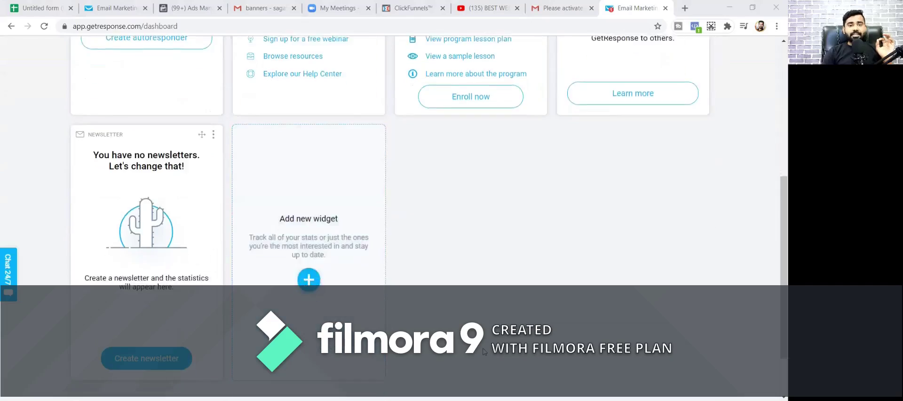
{"action": "scroll", "coordinate": [487, 343], "scroll_direction": "up", "scroll_amount": 6}
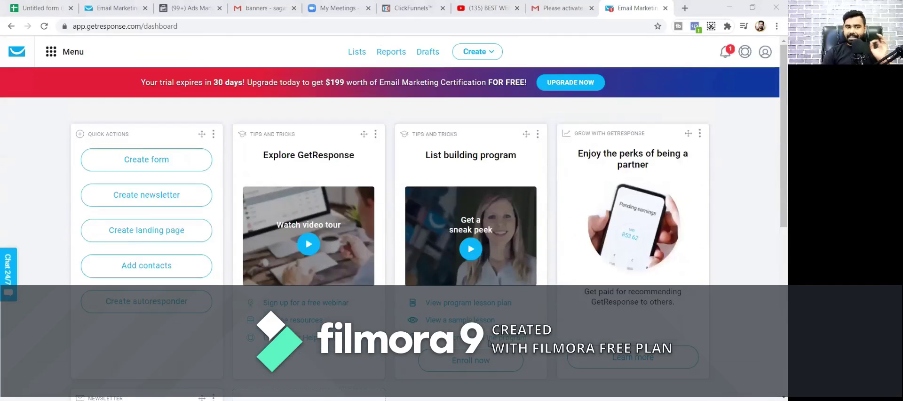